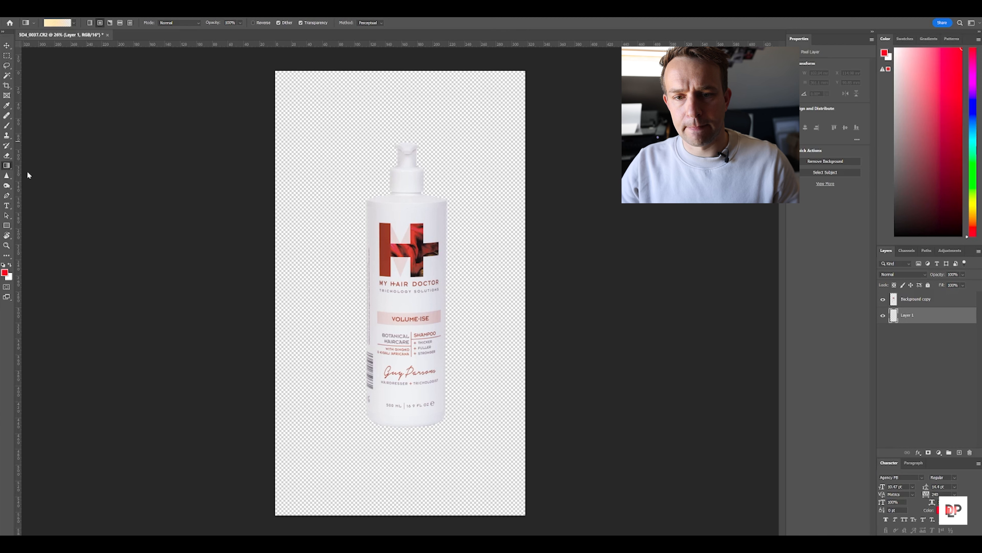
Fill Layer 1 behind the bottle with red and then with green to test the cutout
{"action": "left_click", "coordinate": [312, 221]}
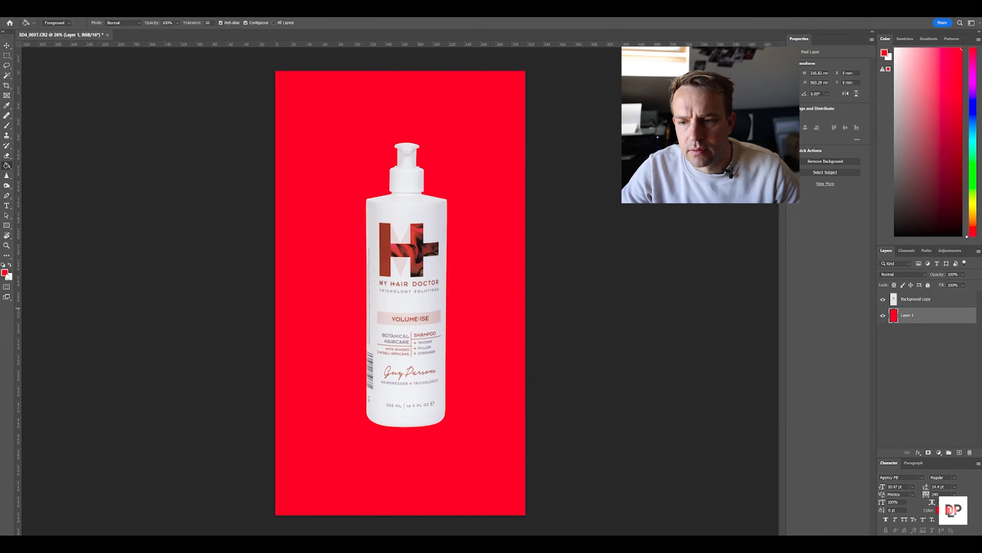
{"action": "left_click", "coordinate": [5, 273]}
{"action": "left_click_drag", "start_coordinate": [851, 426], "coordinate": [853, 391]}
{"action": "left_click", "coordinate": [807, 396]}
{"action": "left_click", "coordinate": [922, 337]}
{"action": "left_click", "coordinate": [483, 324]}
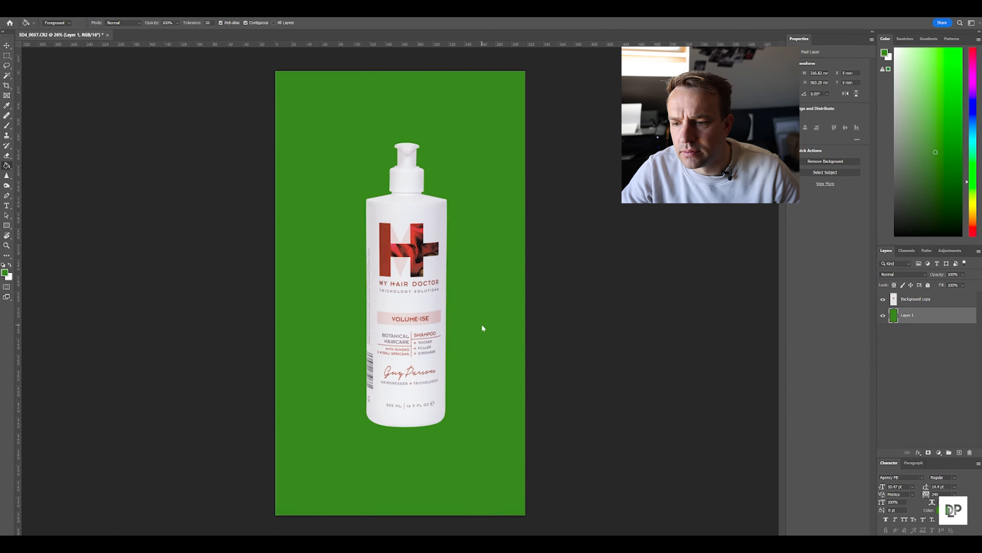
Fill Layer 1 with orange and inspect the bottle's edges up close against it
{"action": "left_click", "coordinate": [5, 274]}
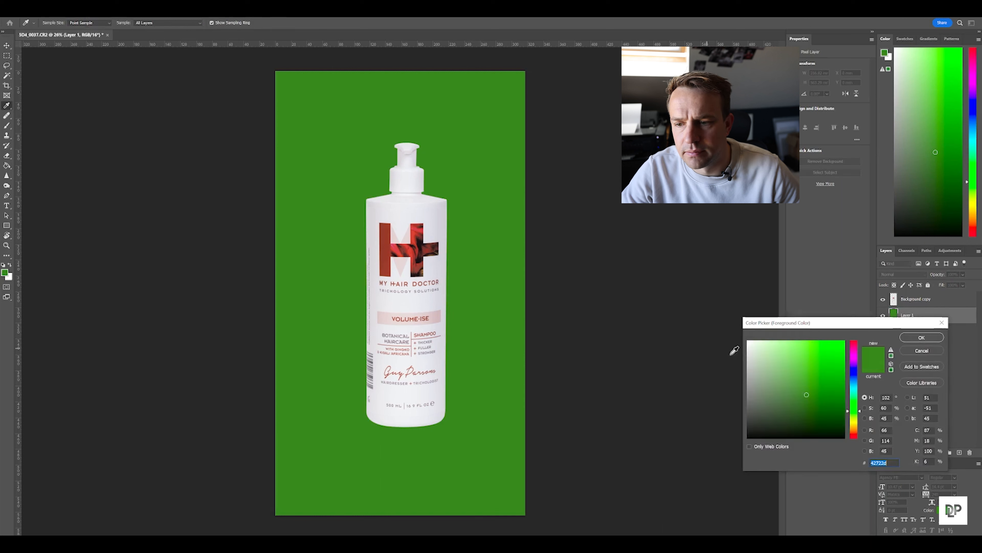
{"action": "type", "text": "5e4a1f"}
{"action": "left_click", "coordinate": [829, 357]}
{"action": "key", "text": "Return"}
{"action": "key", "text": "g"}
{"action": "left_click", "coordinate": [485, 289]}
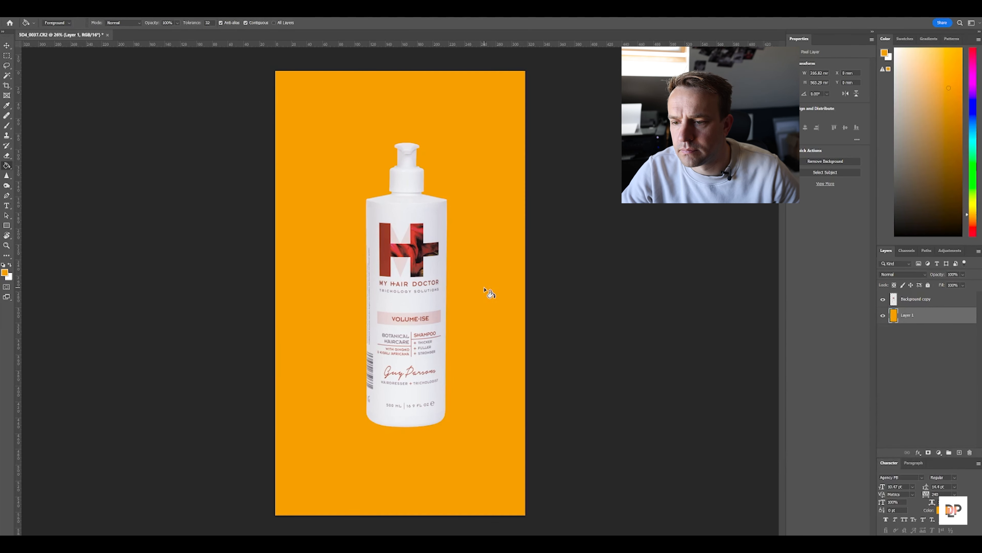
{"action": "scroll", "coordinate": [406, 152], "scroll_direction": "up", "scroll_amount": 5, "text": "alt"}
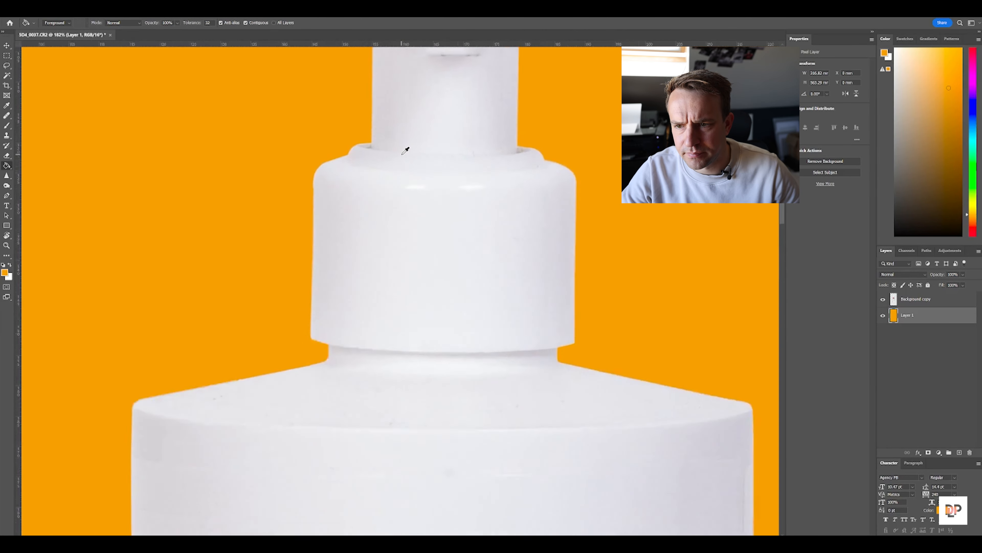
{"action": "scroll", "coordinate": [406, 152], "scroll_direction": "down", "scroll_amount": 6, "text": "alt"}
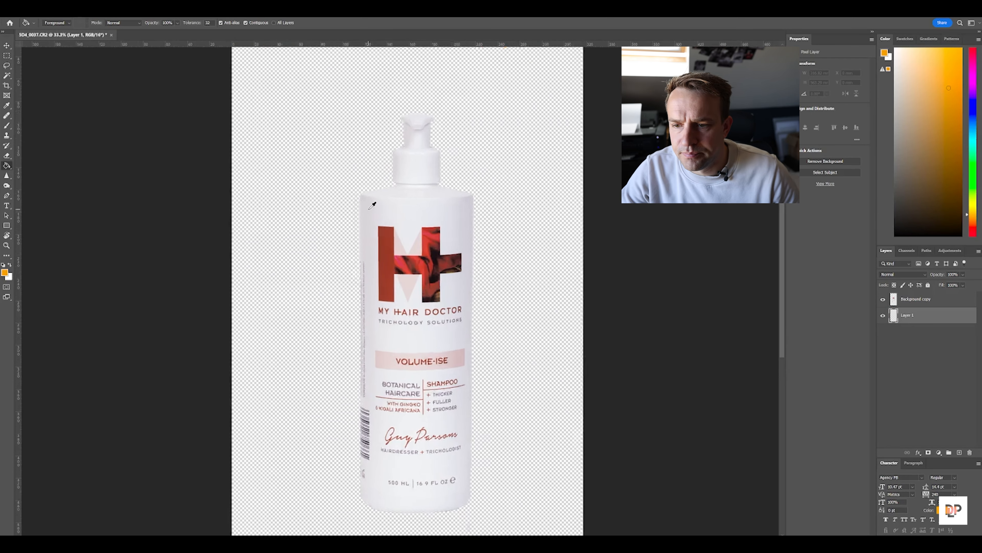
Remove the specks and marks on the bottle's shoulder and upper body with the Healing Brush on the Background copy layer
{"action": "scroll", "coordinate": [373, 205], "scroll_direction": "up", "scroll_amount": 4}
{"action": "left_click_drag", "start_coordinate": [520, 203], "coordinate": [333, 410]}
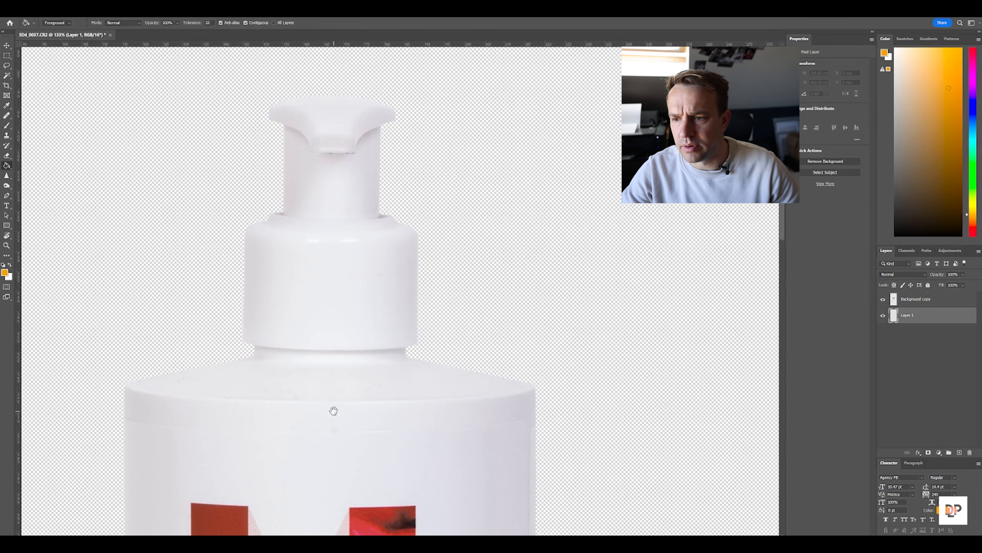
{"action": "scroll", "coordinate": [309, 151], "scroll_direction": "up", "scroll_amount": 2}
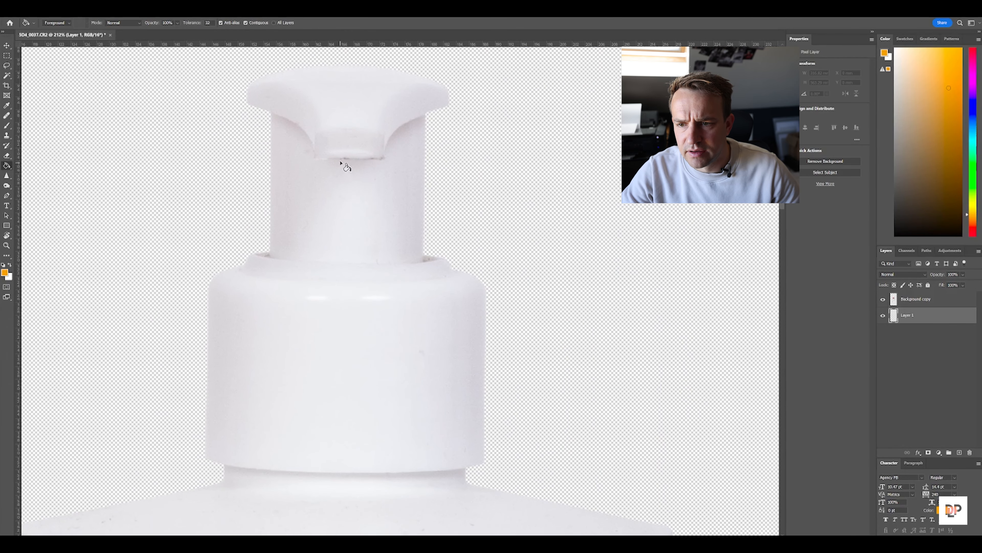
{"action": "left_click", "coordinate": [377, 159]}
{"action": "key", "text": "ctrl+z"}
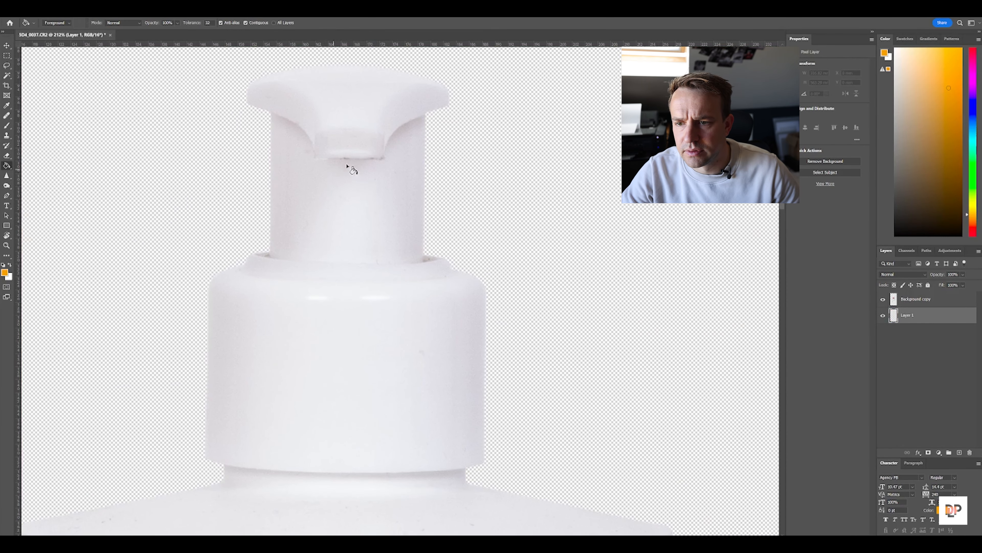
{"action": "left_click_drag", "start_coordinate": [314, 345], "coordinate": [410, 213]}
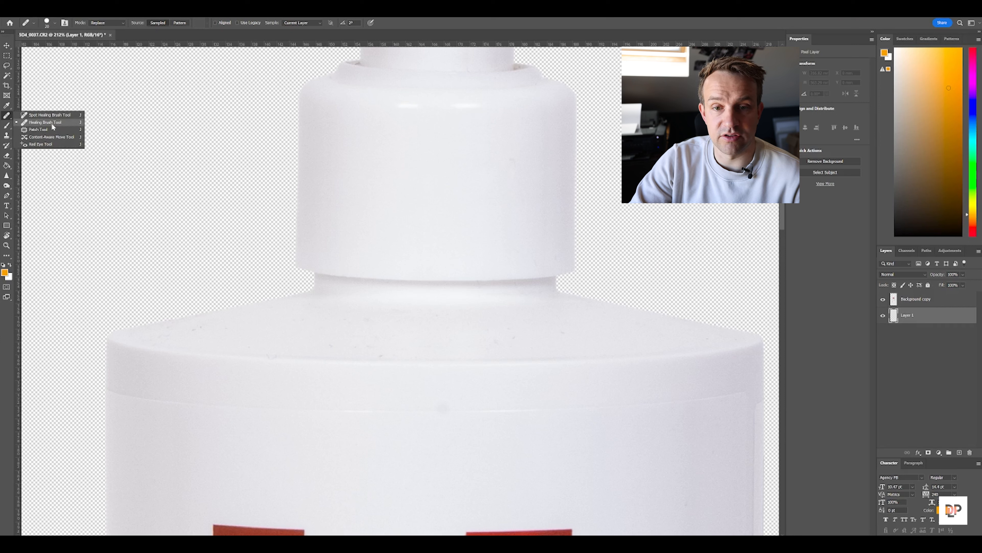
{"action": "left_click", "coordinate": [52, 123]}
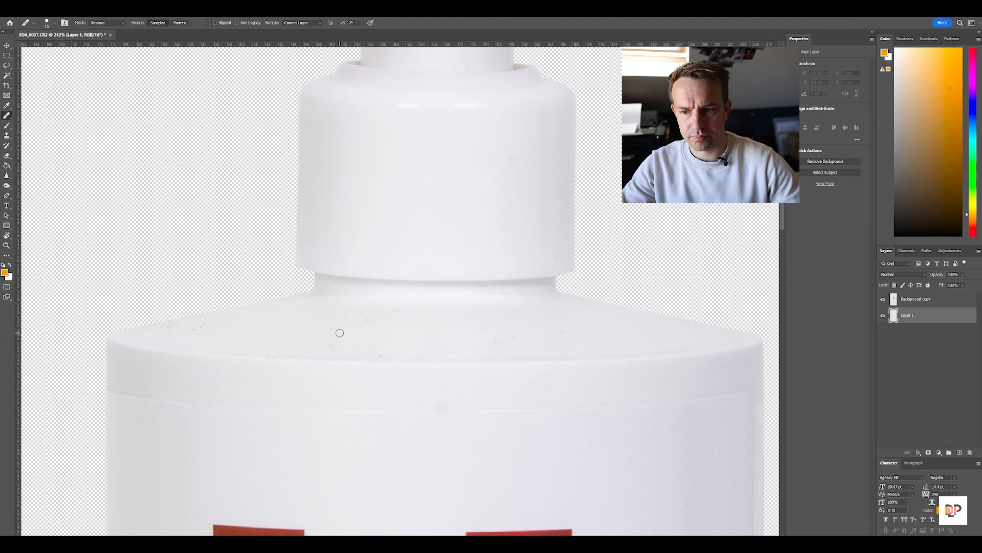
{"action": "scroll", "coordinate": [417, 363], "scroll_direction": "up", "scroll_amount": 3}
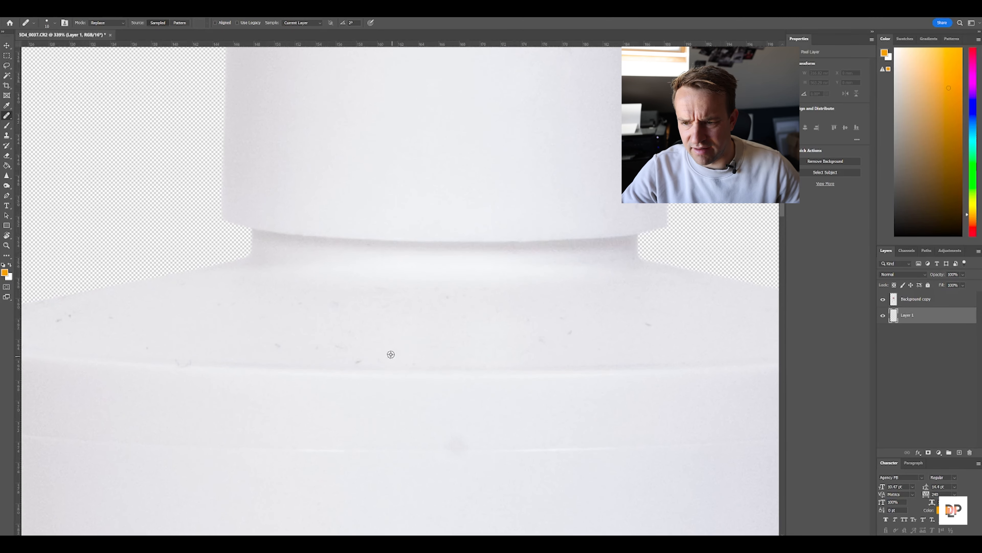
{"action": "left_click", "coordinate": [918, 301]}
{"action": "left_click", "coordinate": [371, 348], "text": "alt"}
{"action": "mouse_move", "coordinate": [353, 362]}
{"action": "left_mouse_down"}
{"action": "mouse_move", "coordinate": [473, 320]}
{"action": "mouse_move", "coordinate": [300, 185]}
{"action": "left_mouse_up"}
{"action": "left_click", "coordinate": [514, 193]}
{"action": "mouse_move", "coordinate": [594, 187]}
{"action": "left_mouse_down"}
{"action": "mouse_move", "coordinate": [238, 202]}
{"action": "mouse_move", "coordinate": [478, 216]}
{"action": "left_mouse_up"}
{"action": "left_click_drag", "start_coordinate": [518, 421], "coordinate": [467, 230]}
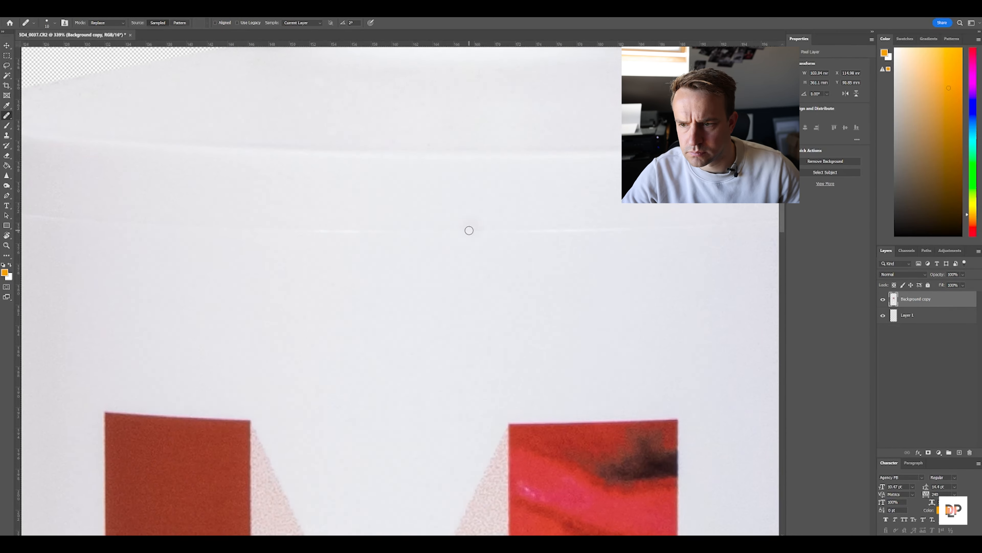
Heal the dark line beneath the pump nozzle on the Background copy layer
{"action": "scroll", "coordinate": [285, 308], "scroll_direction": "down", "scroll_amount": 10}
{"action": "scroll", "coordinate": [338, 232], "scroll_direction": "up", "scroll_amount": 15}
{"action": "left_click_drag", "start_coordinate": [296, 268], "coordinate": [460, 268]}
{"action": "scroll", "coordinate": [460, 268], "scroll_direction": "up", "scroll_amount": 2}
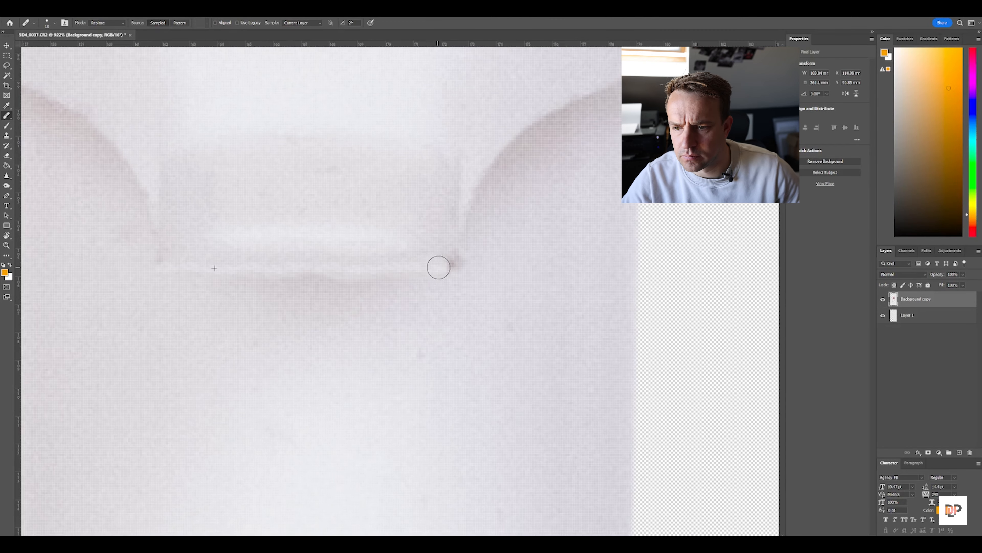
{"action": "scroll", "coordinate": [381, 270], "scroll_direction": "down", "scroll_amount": 15}
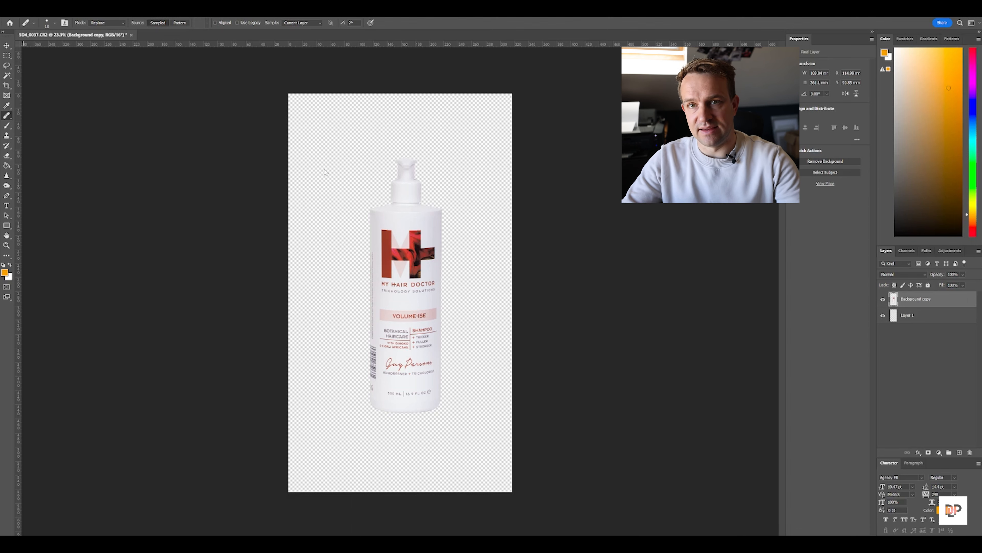
Create a new document of 3000 x 3000 pixels at 300 pixels per inch
{"action": "left_click", "coordinate": [18, 14]}
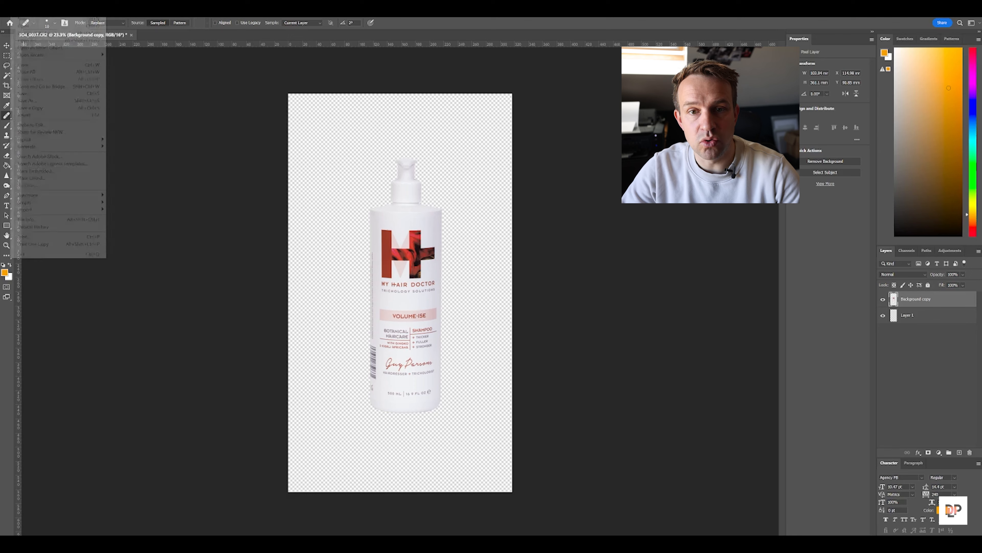
{"action": "left_click", "coordinate": [29, 21]}
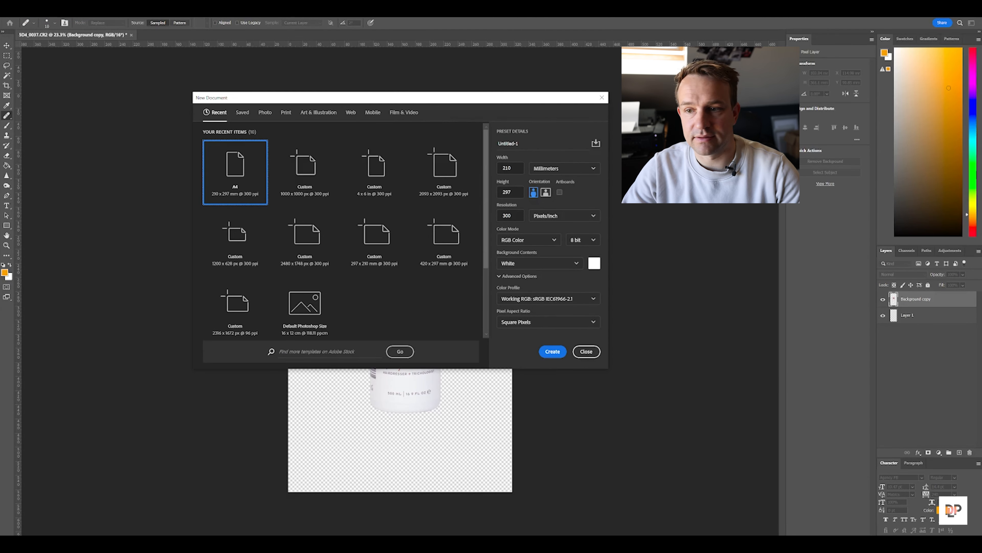
{"action": "left_click", "coordinate": [534, 170]}
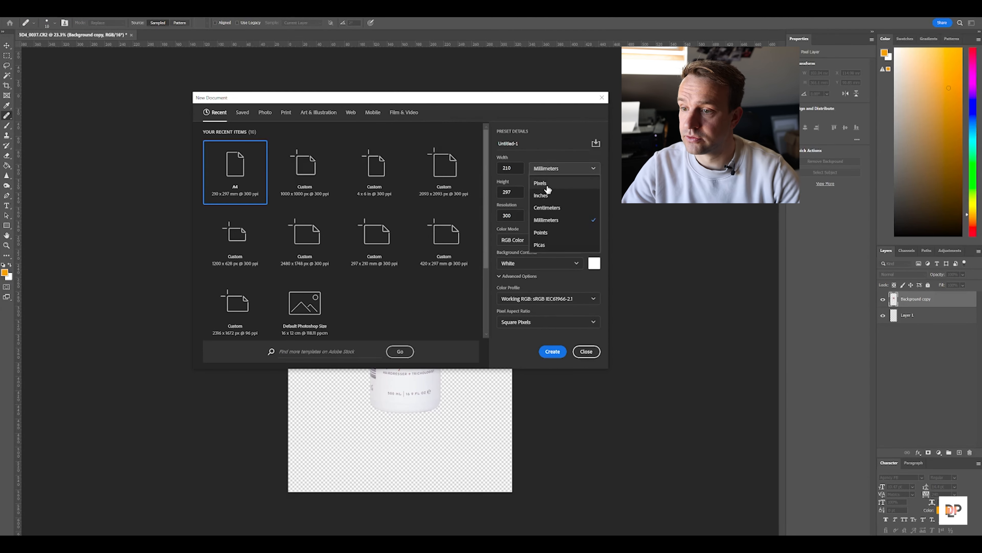
{"action": "left_click", "coordinate": [547, 187]}
{"action": "left_click_drag", "start_coordinate": [515, 168], "coordinate": [461, 169]}
{"action": "type", "text": "3000"}
{"action": "key", "text": "Tab"}
{"action": "type", "text": "300"}
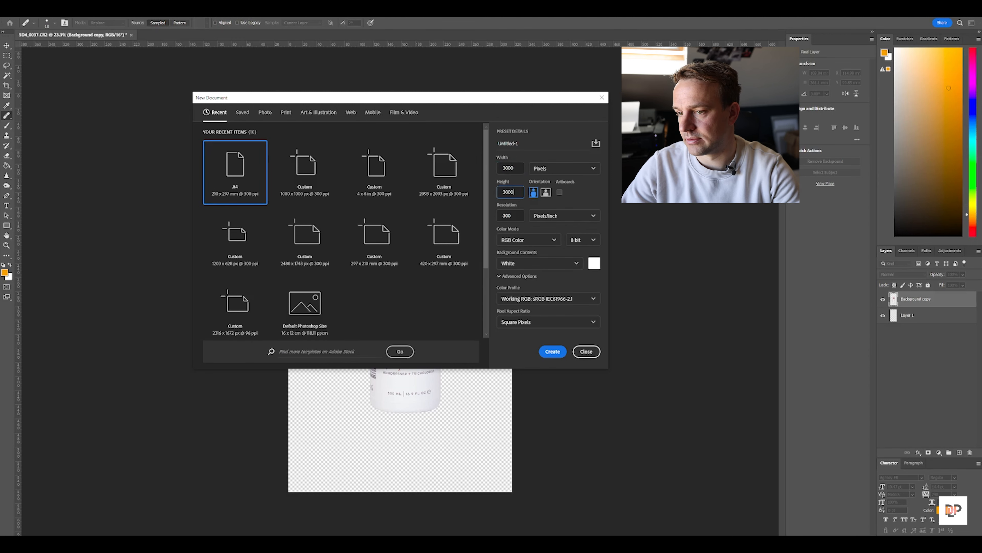
{"action": "key", "text": "Tab"}
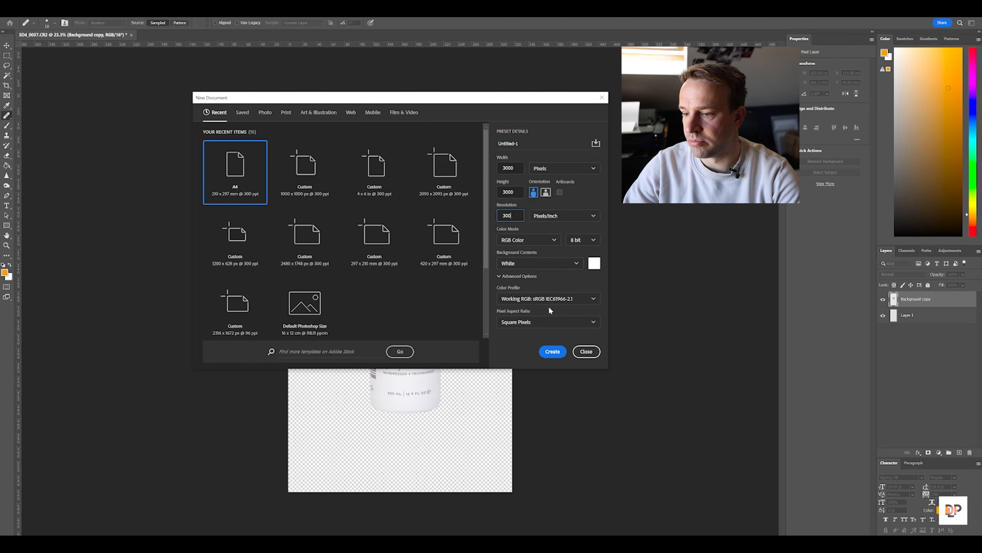
{"action": "left_click", "coordinate": [553, 352]}
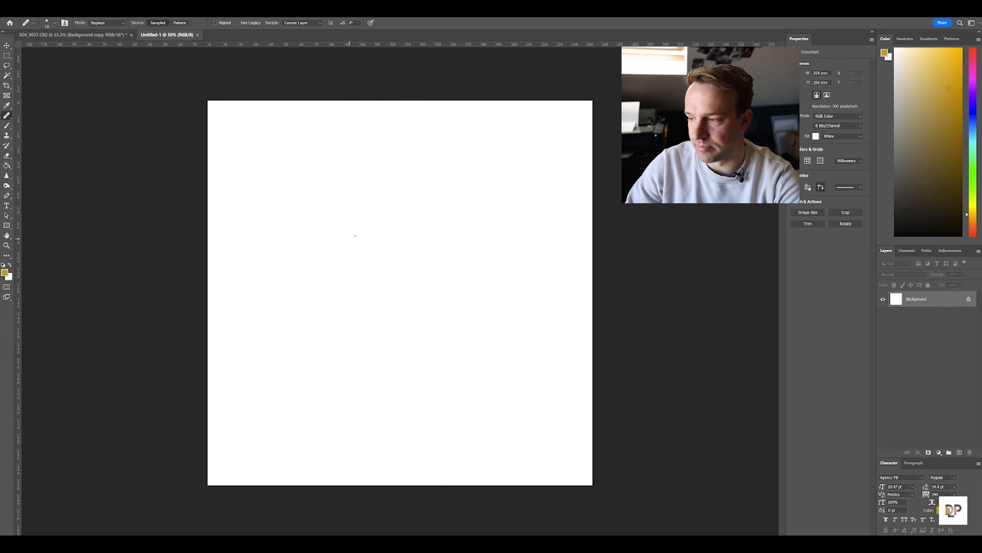
Add an empty layer to the new document and delete its white Background layer
{"action": "left_click", "coordinate": [959, 452]}
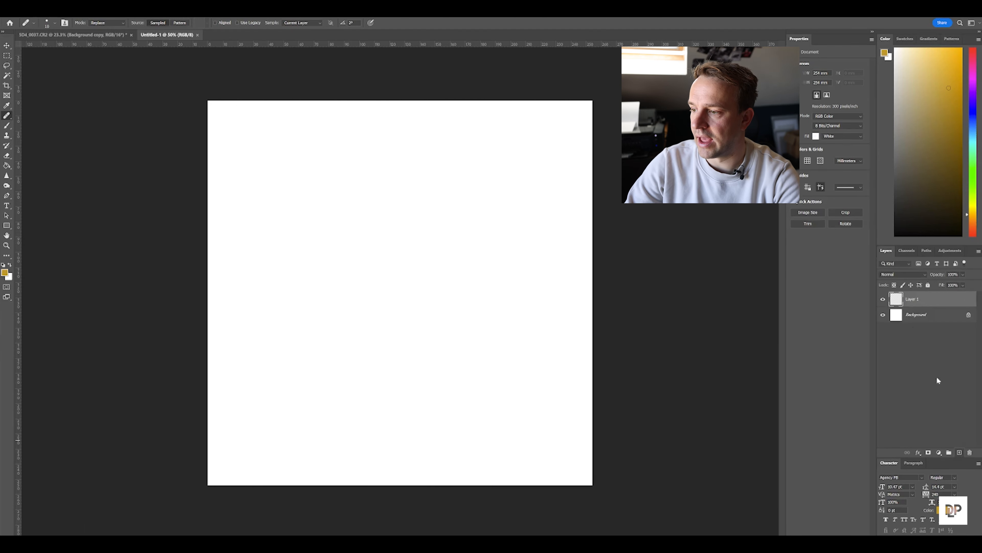
{"action": "left_click", "coordinate": [923, 313]}
{"action": "key", "text": "Delete"}
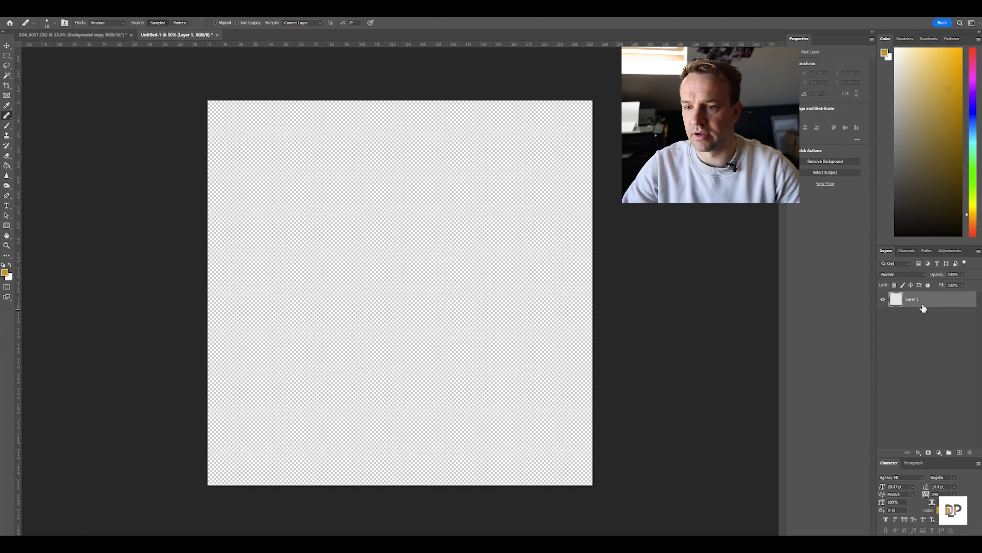
Copy the whole Background copy layer of the bottle photo and paste it into the new square document
{"action": "left_click", "coordinate": [35, 35]}
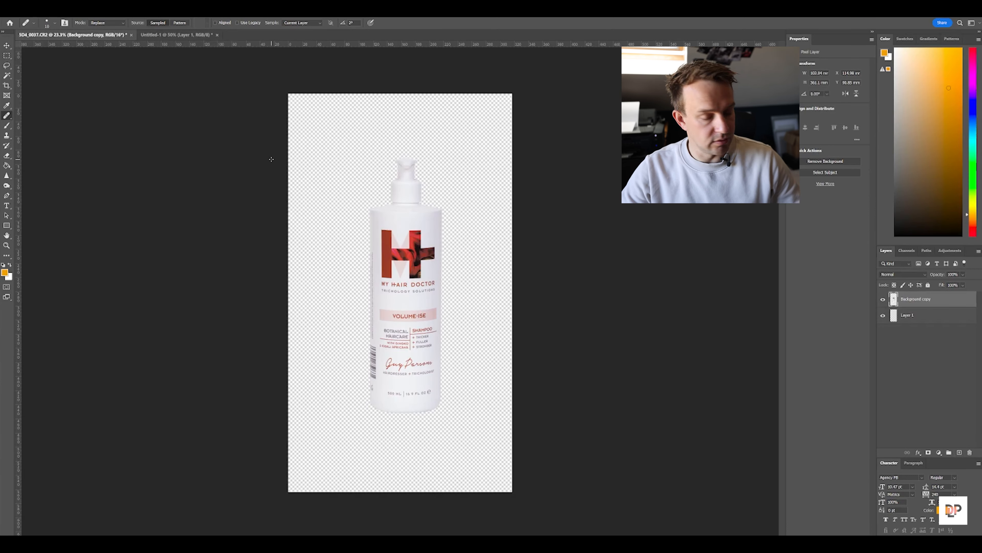
{"action": "key", "text": "ctrl+a"}
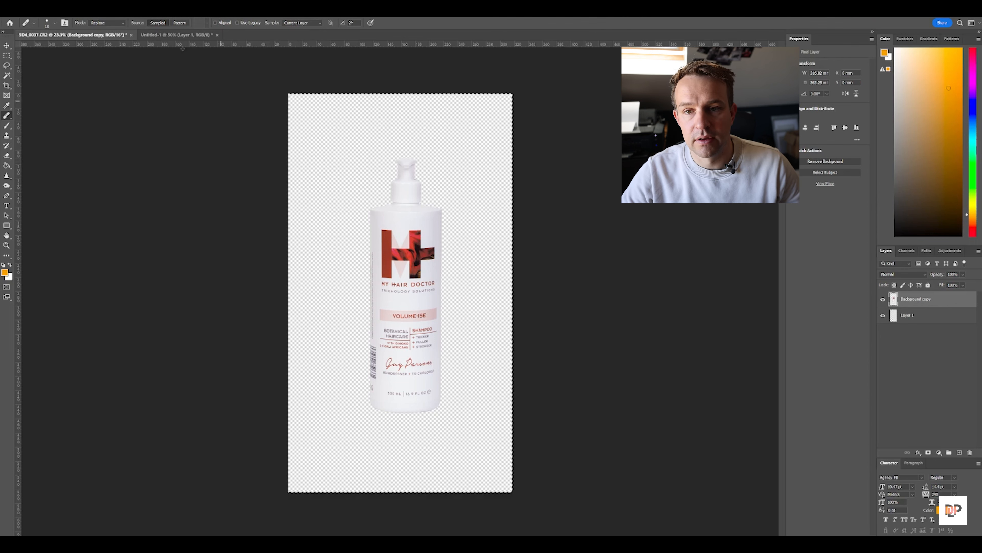
{"action": "left_click", "coordinate": [166, 36]}
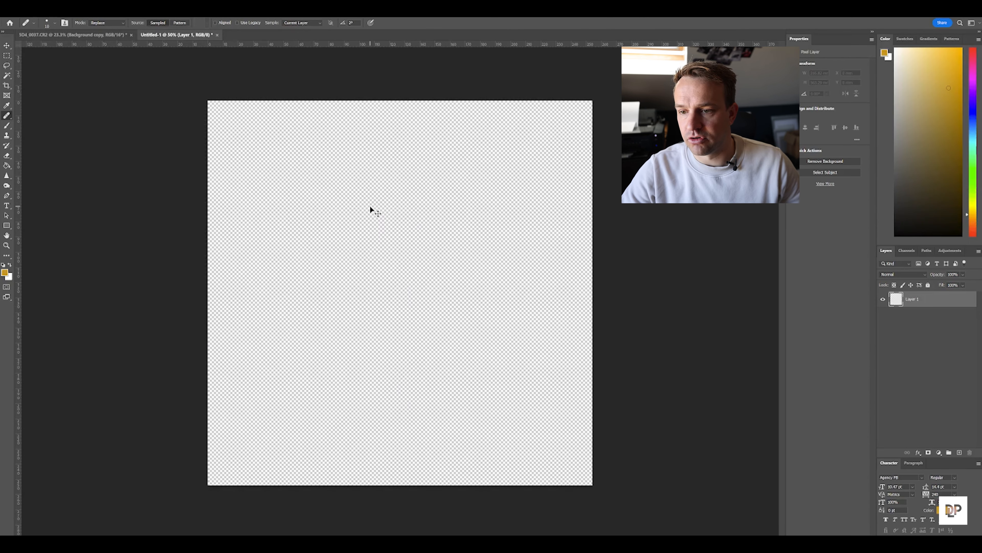
{"action": "key", "text": "ctrl+v"}
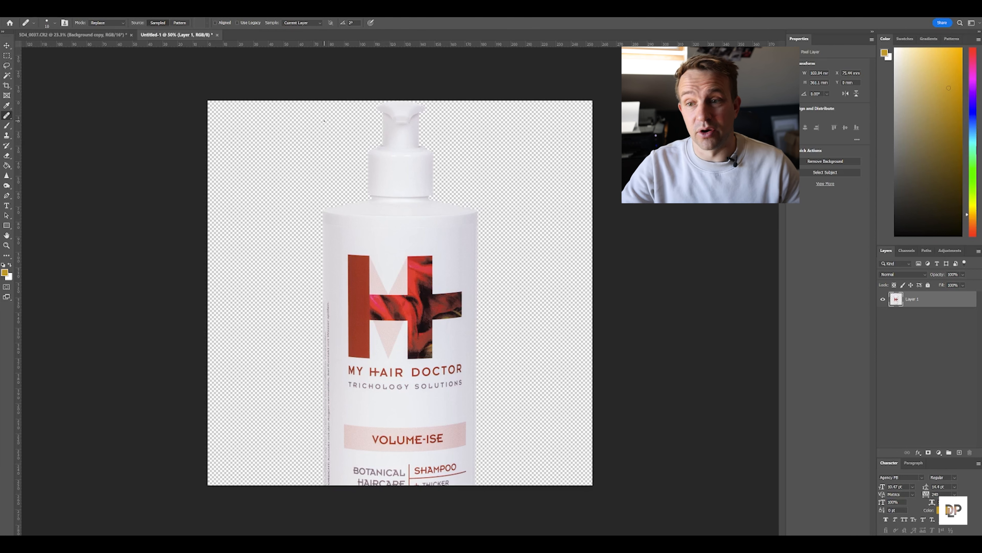
Scale the pasted bottle proportionally to about 238 mm tall and centre it on the square canvas
{"action": "key", "text": "ctrl+t"}
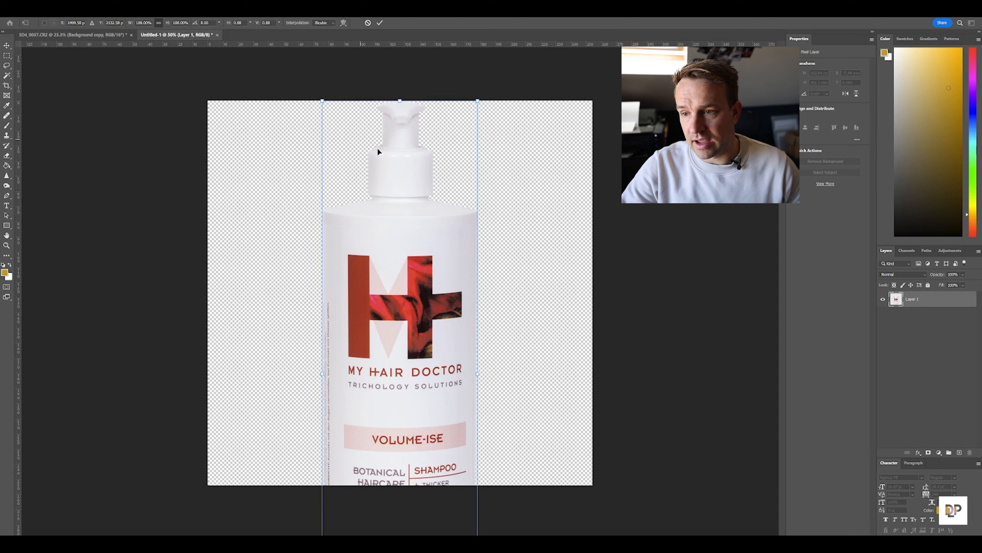
{"action": "left_click_drag", "start_coordinate": [476, 102], "coordinate": [448, 193]}
{"action": "left_click_drag", "start_coordinate": [408, 250], "coordinate": [409, 184]}
{"action": "left_click_drag", "start_coordinate": [346, 113], "coordinate": [354, 115]}
{"action": "key", "text": "Return"}
{"action": "key", "text": "j"}
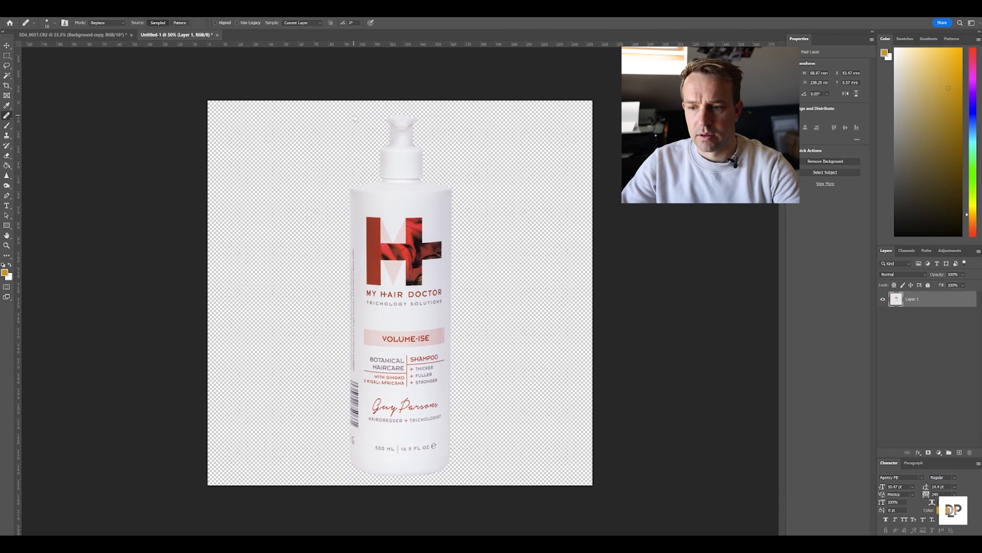
Save the image as a PNG named "Volume-ise Shampoo" in the Export folder, using the smallest file size option
{"action": "left_click", "coordinate": [16, 14]}
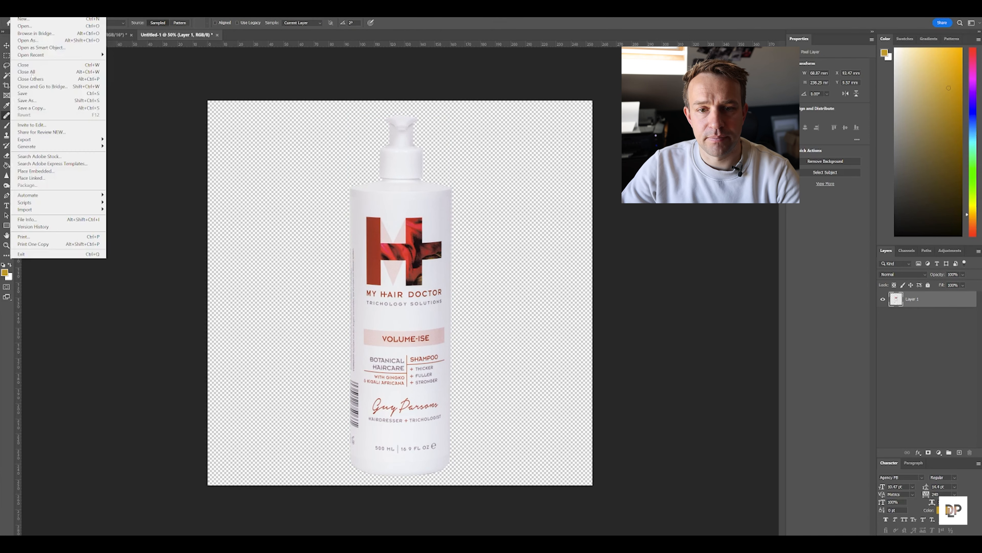
{"action": "left_click", "coordinate": [32, 106]}
{"action": "type", "text": "V"}
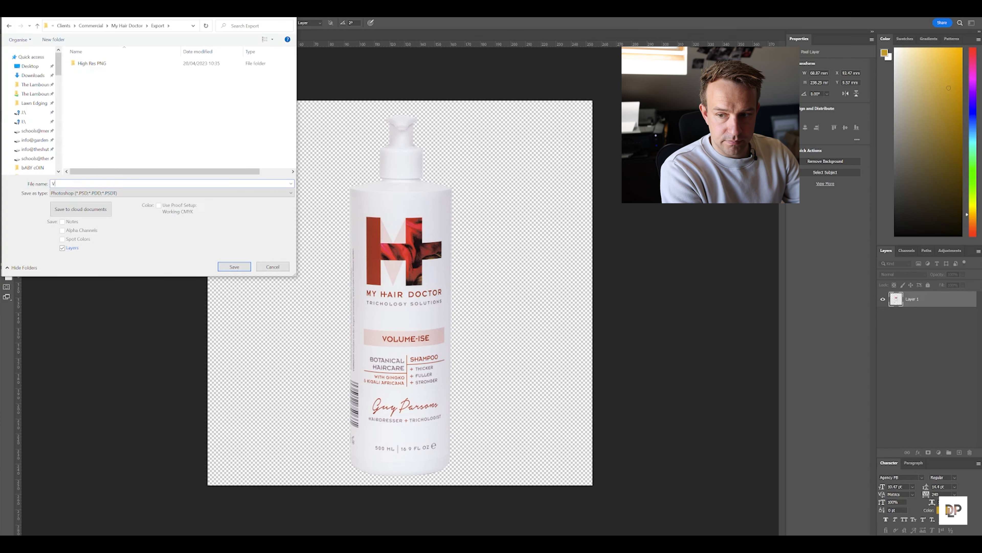
{"action": "type", "text": "olum"}
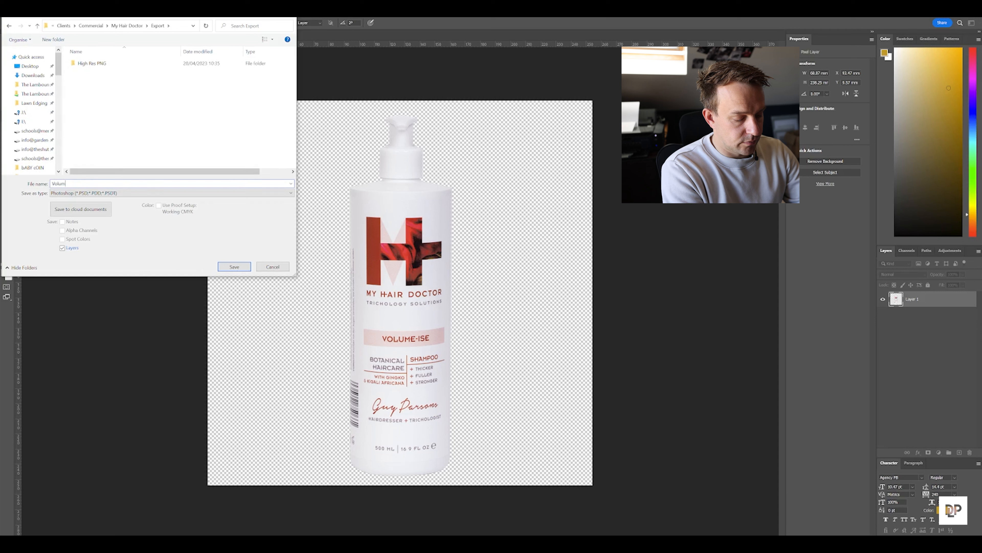
{"action": "type", "text": "e-ise"}
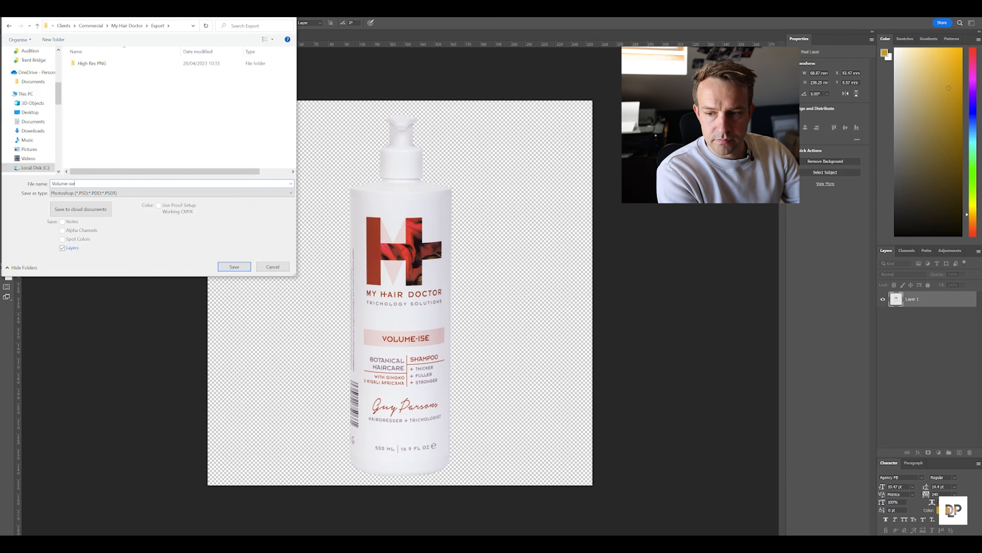
{"action": "type", "text": " Shampoo"}
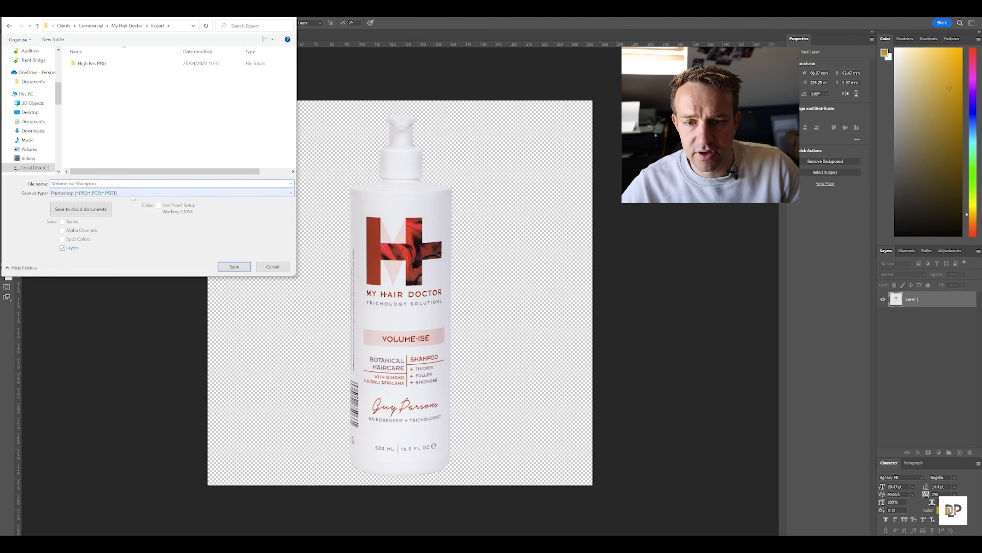
{"action": "left_click", "coordinate": [164, 193]}
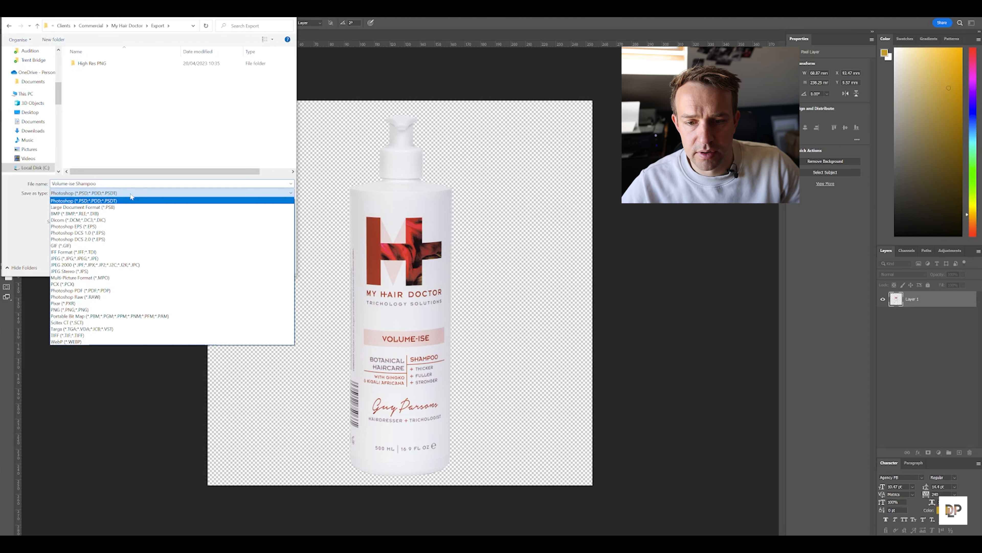
{"action": "left_click", "coordinate": [102, 310]}
{"action": "left_click", "coordinate": [229, 268]}
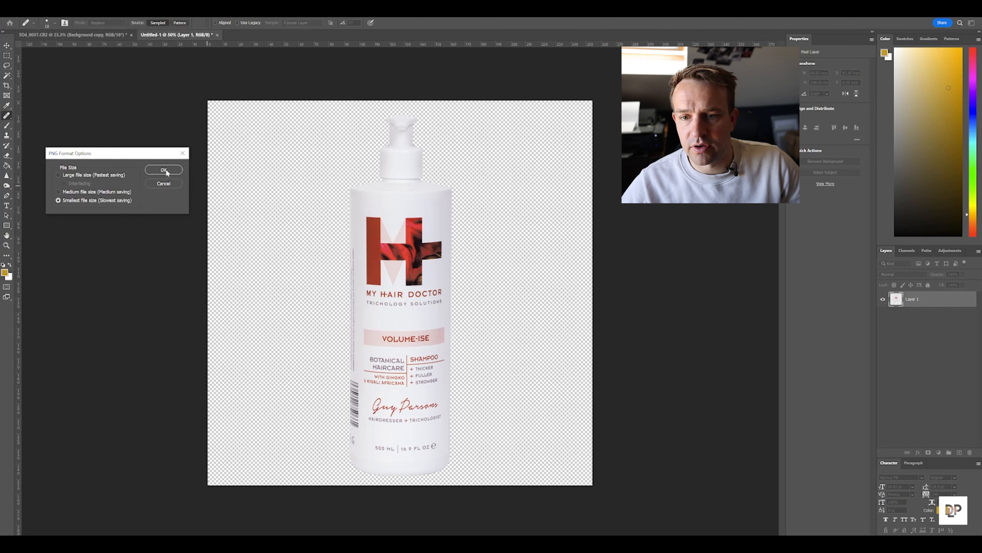
{"action": "left_click", "coordinate": [162, 170]}
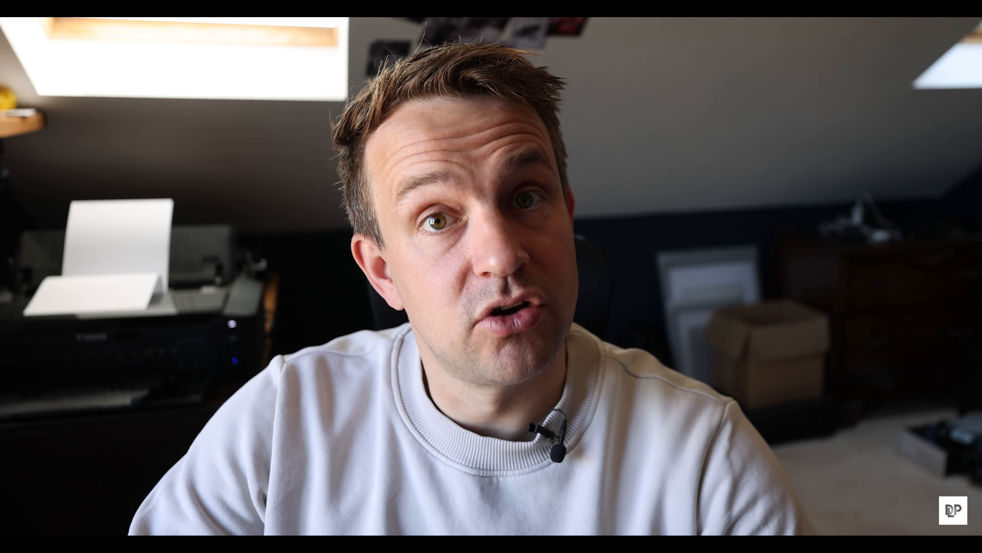